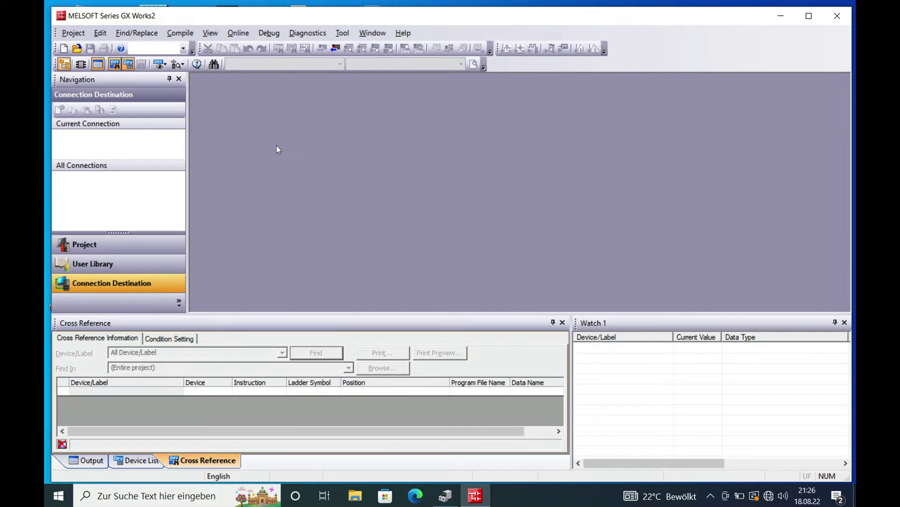
Choose Read from PLC in the Online menu to bring up PLC Series Selection.
left_click(242, 34)
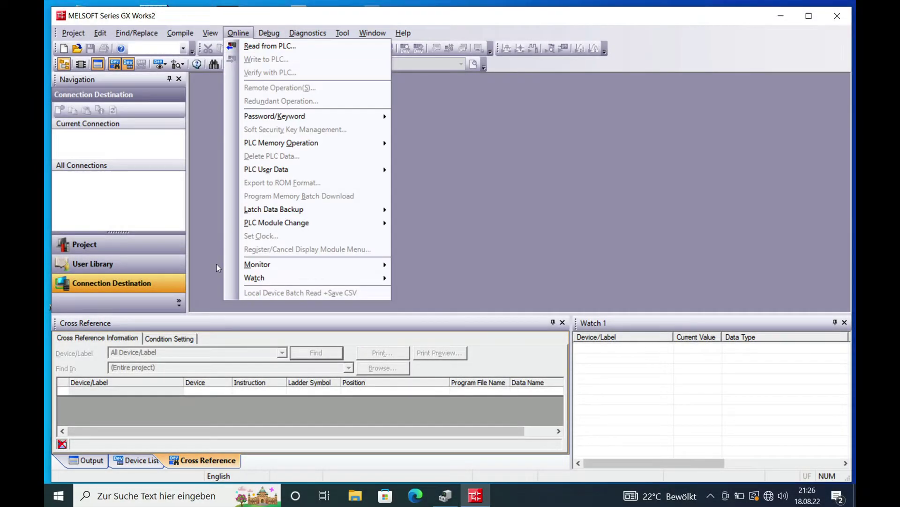
left_click(214, 284)
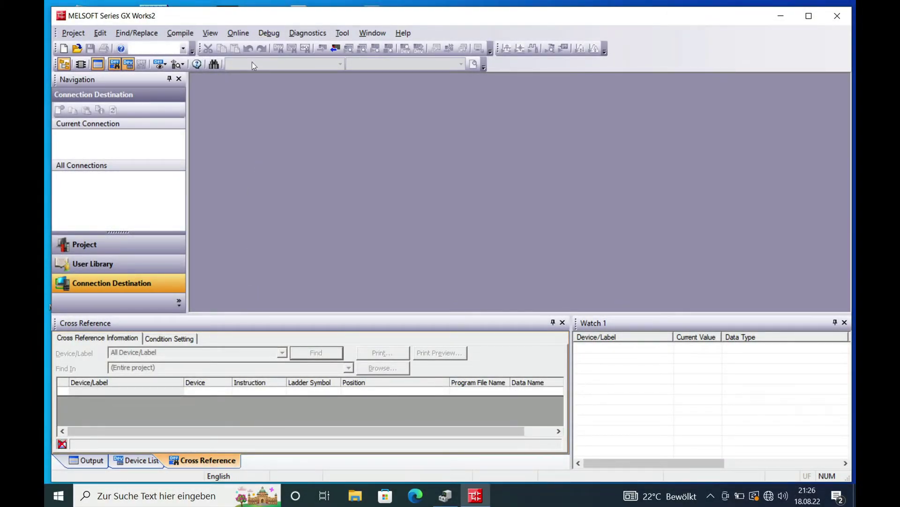
left_click(243, 35)
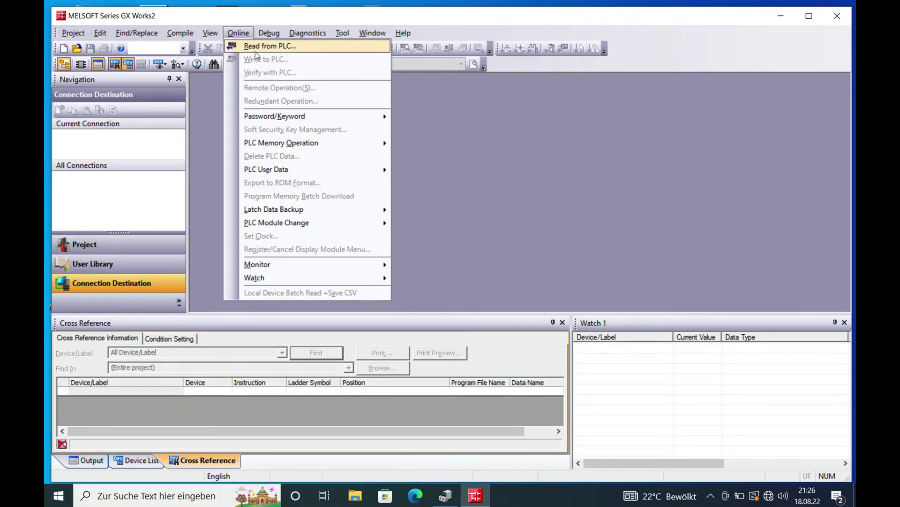
left_click(258, 47)
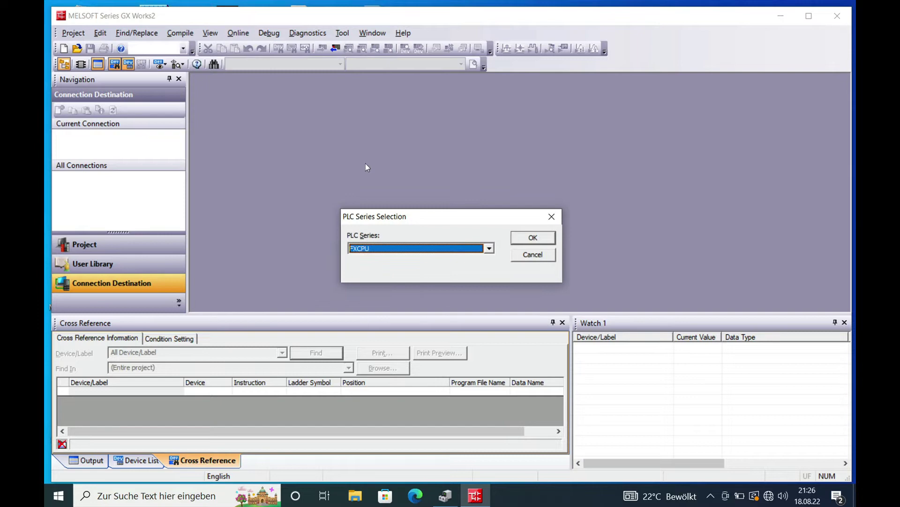
Select FXCPU from the PLC series dropdown and confirm it.
left_click(489, 249)
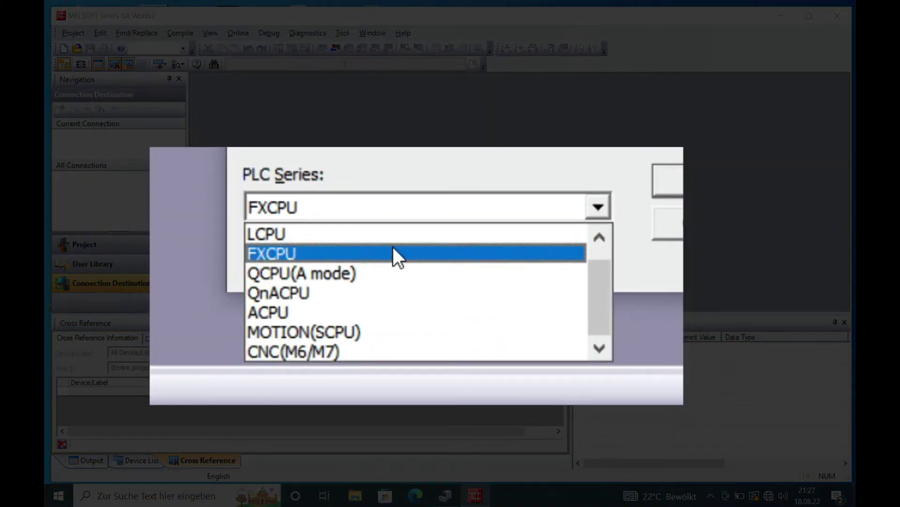
left_click(334, 253)
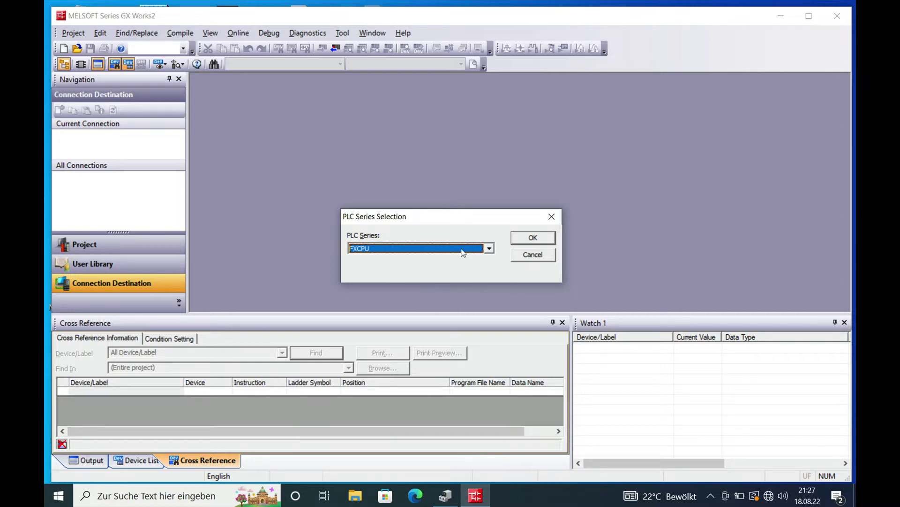
left_click(534, 239)
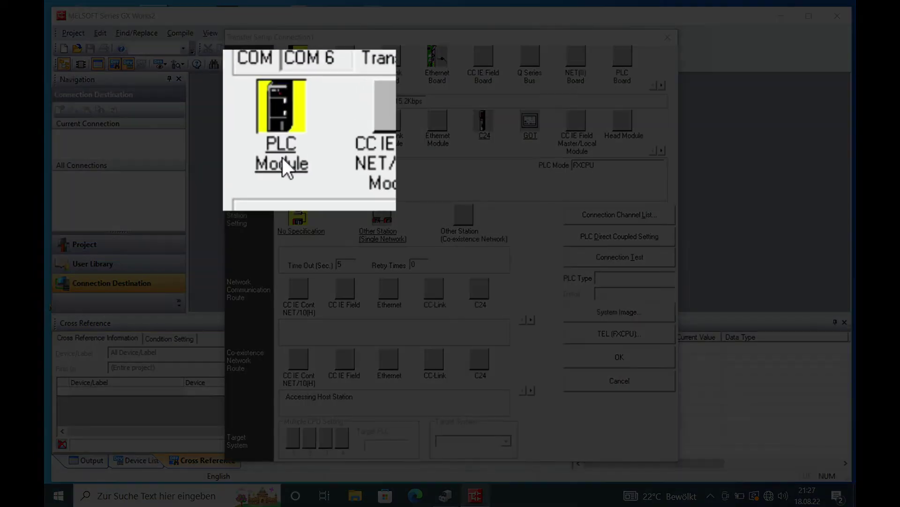
View the PLC Module details unchanged, then open the Serial USB PC-side settings (RS-232C, COM 6).
double_click(304, 144)
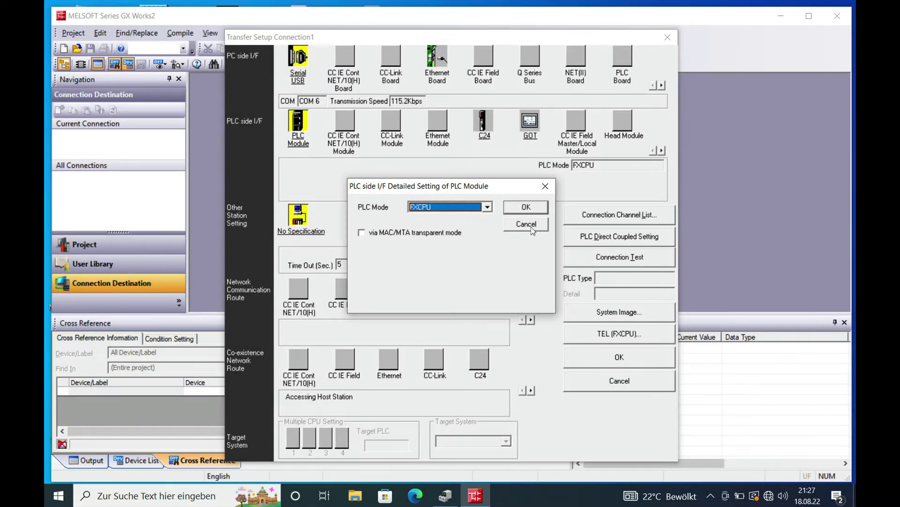
left_click(528, 225)
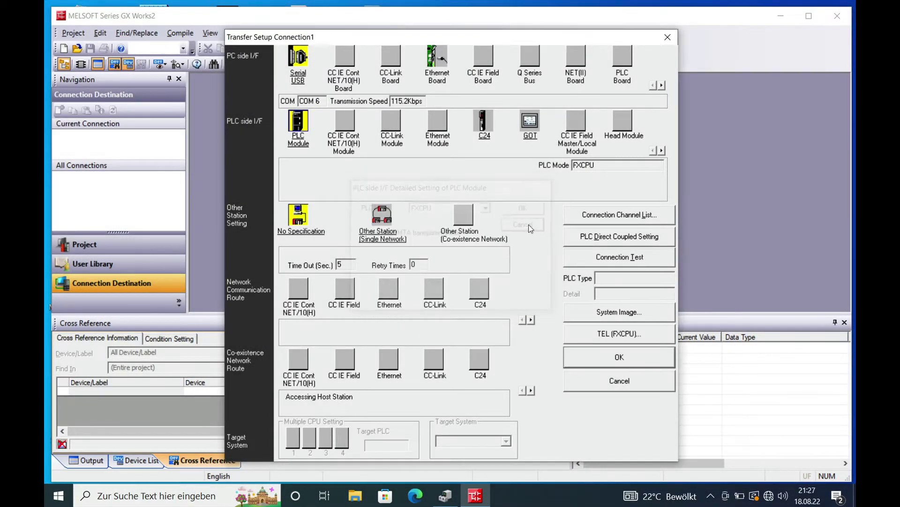
double_click(300, 79)
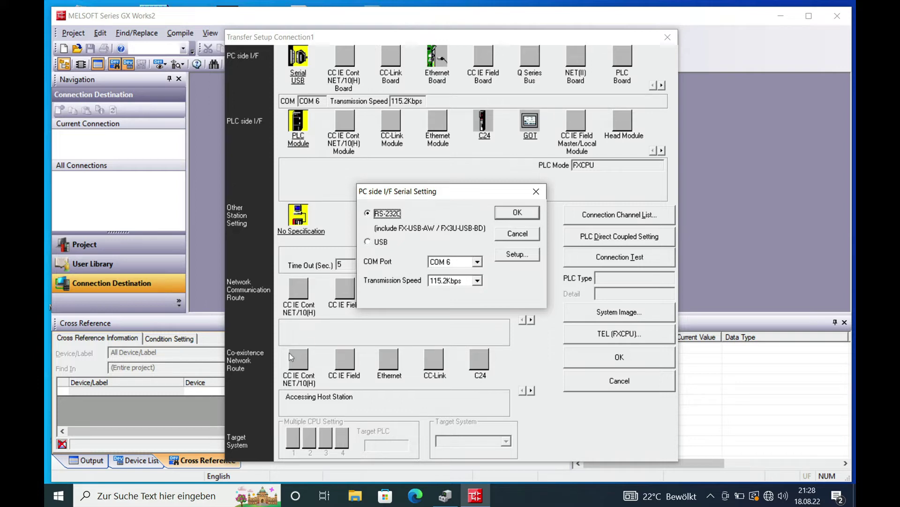
Search Windows for 'Gerätemanager' and open Geräte-Manager from the results.
left_click(119, 495)
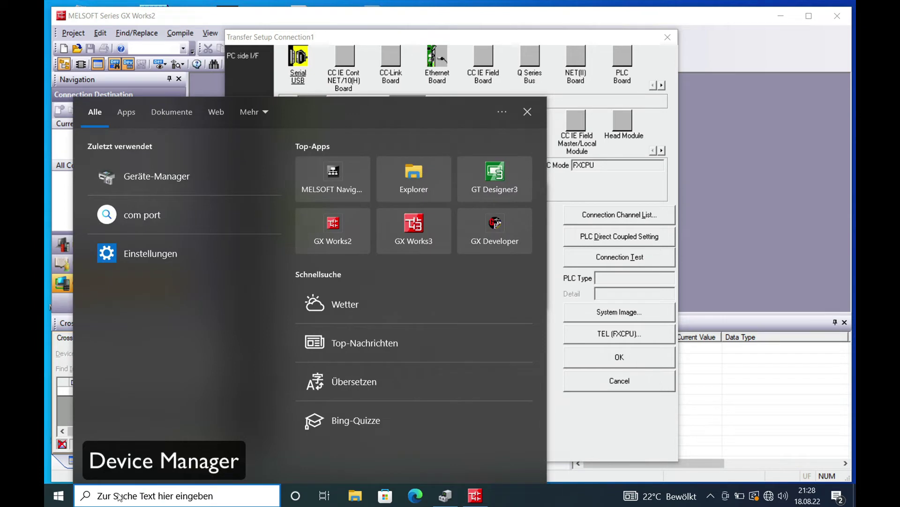
type("geräte")
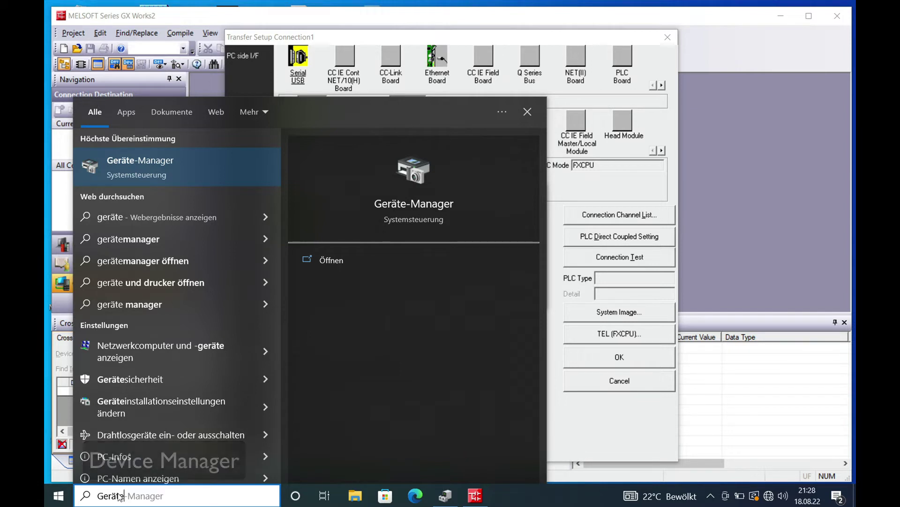
type("ma")
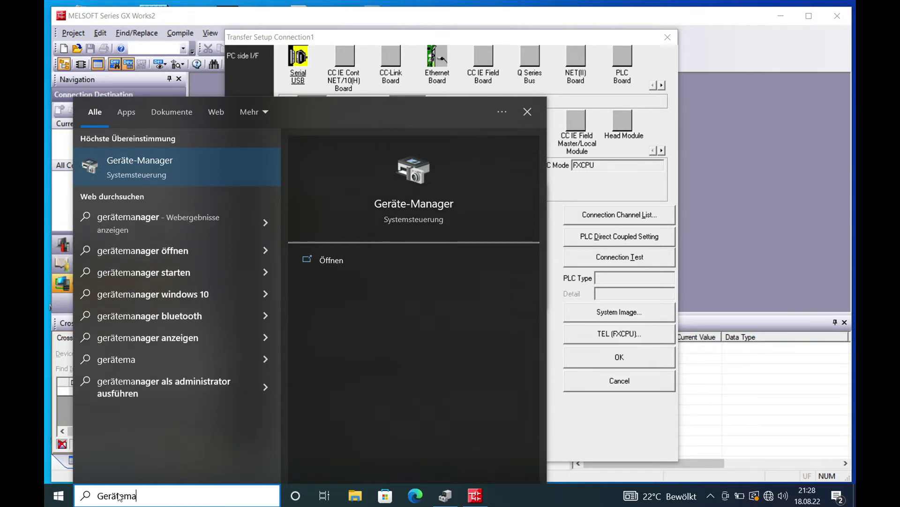
type("ger")
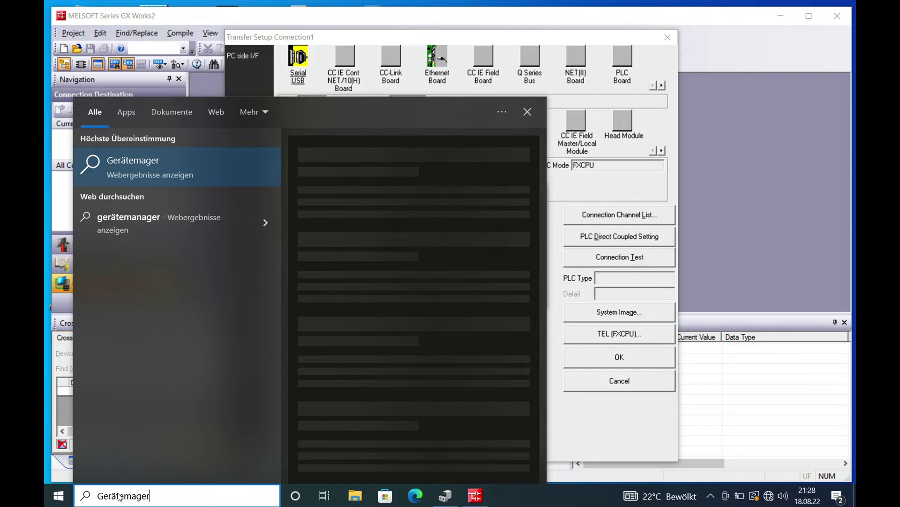
key("BackSpace")
key("BackSpace")
key("BackSpace")
type("nage")
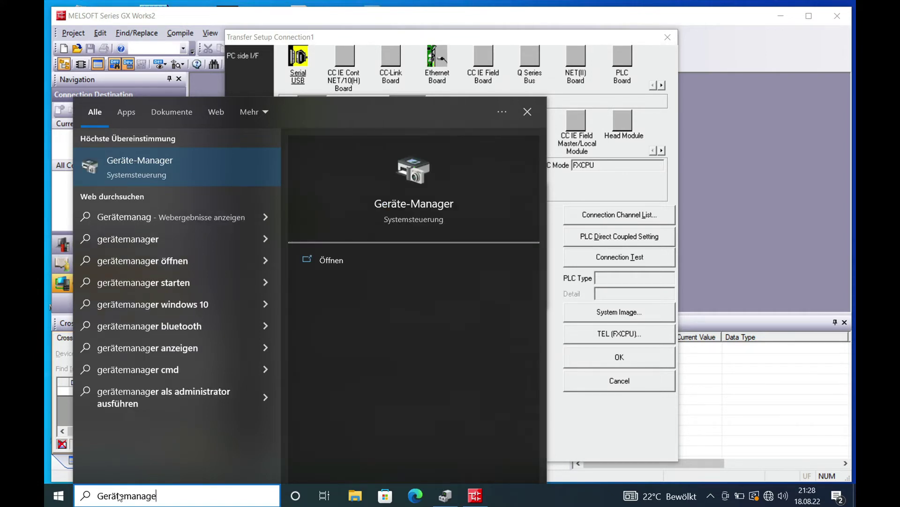
type("r")
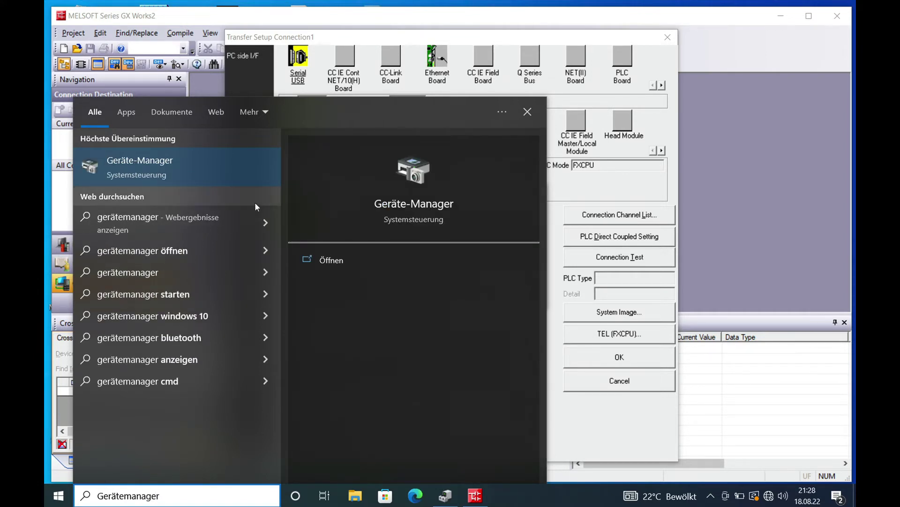
left_click(171, 173)
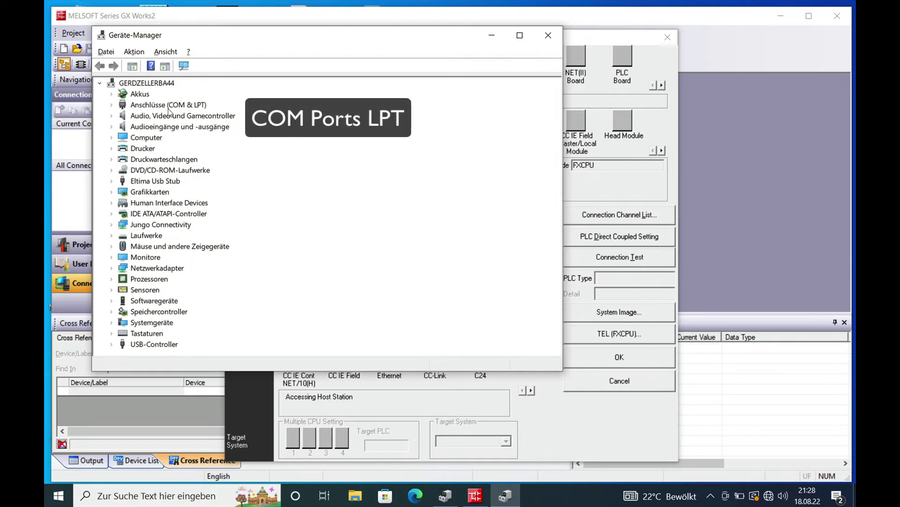
Expand Anschlüsse (COM & LPT) to find FX-USB-AW on COM6 and allow the VM access.
double_click(181, 107)
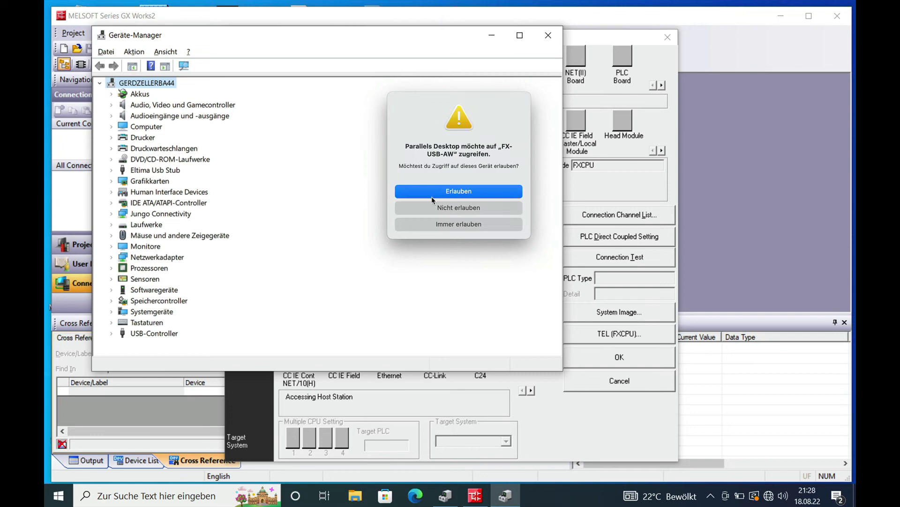
left_click(433, 195)
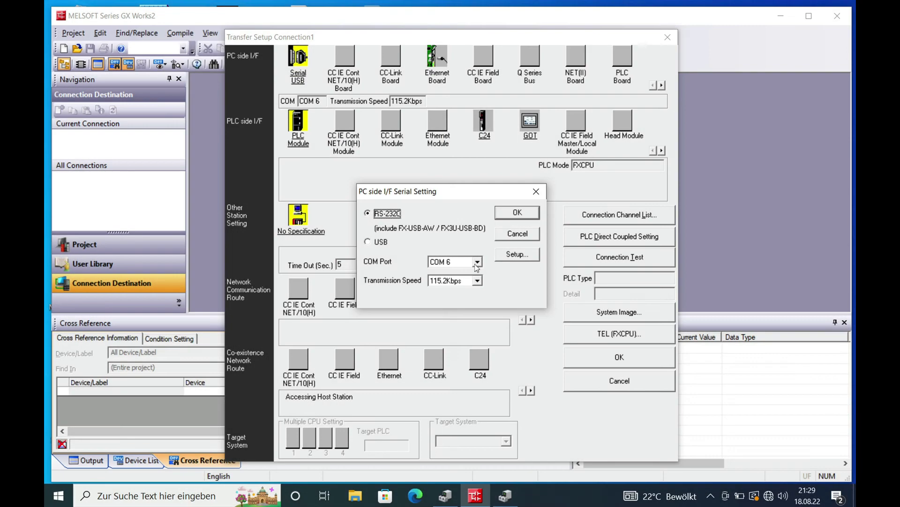
Keep COM 6 as the serial port and confirm the PC-side serial settings.
left_click(477, 262)
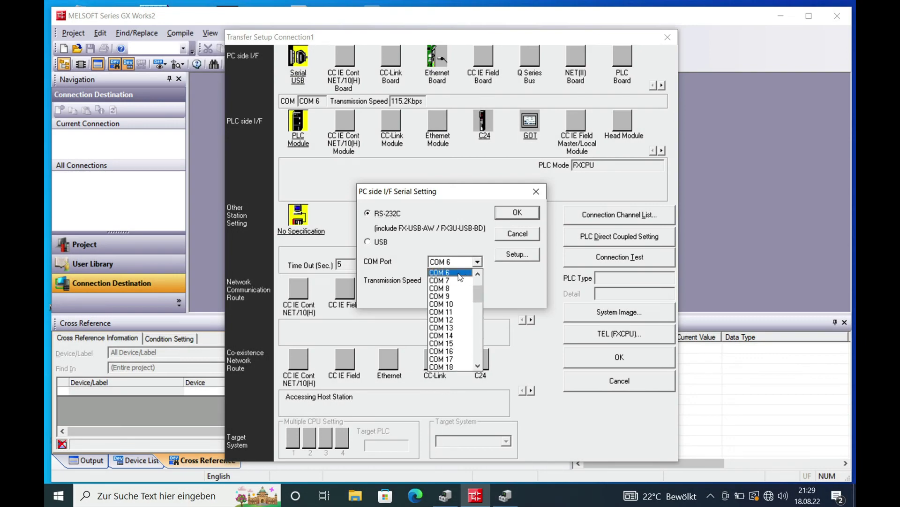
left_click(461, 277)
left_click(518, 213)
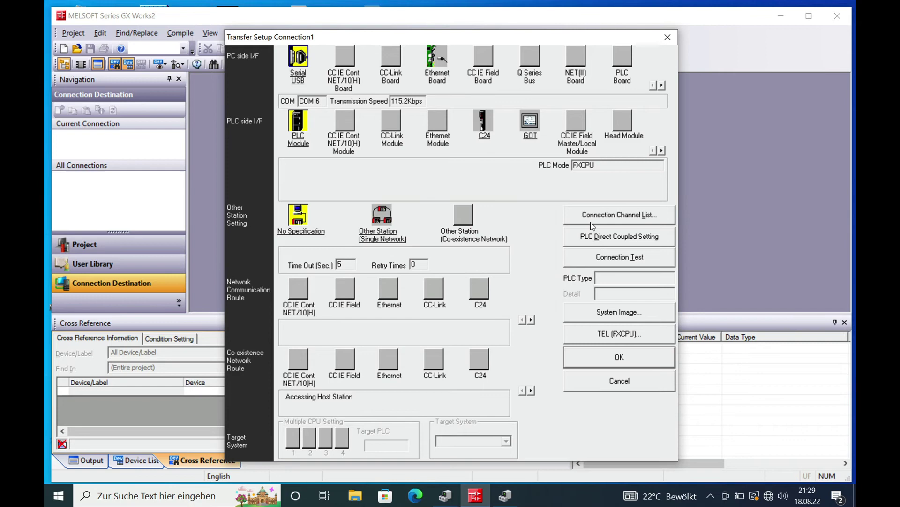
Run a successful connection test to the FX3U/FX3UC CPU and close Transfer Setup.
left_click(635, 259)
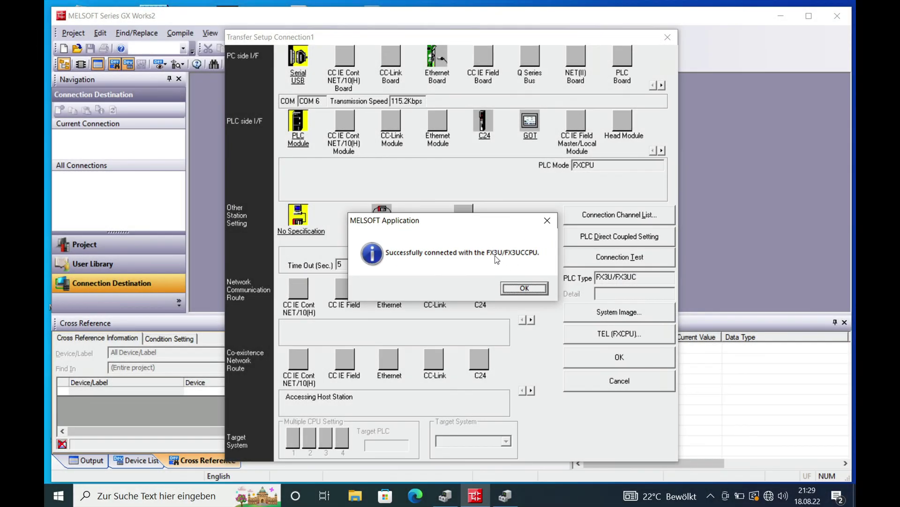
left_click(523, 290)
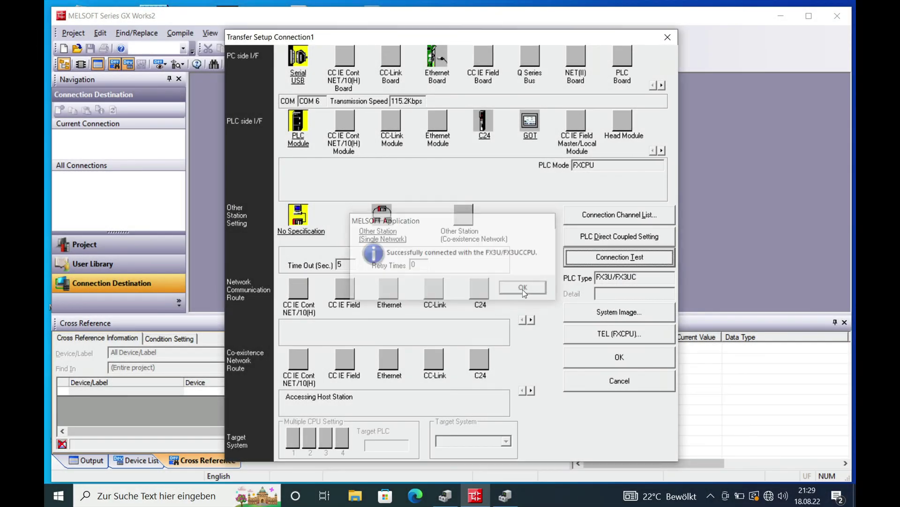
left_click(635, 379)
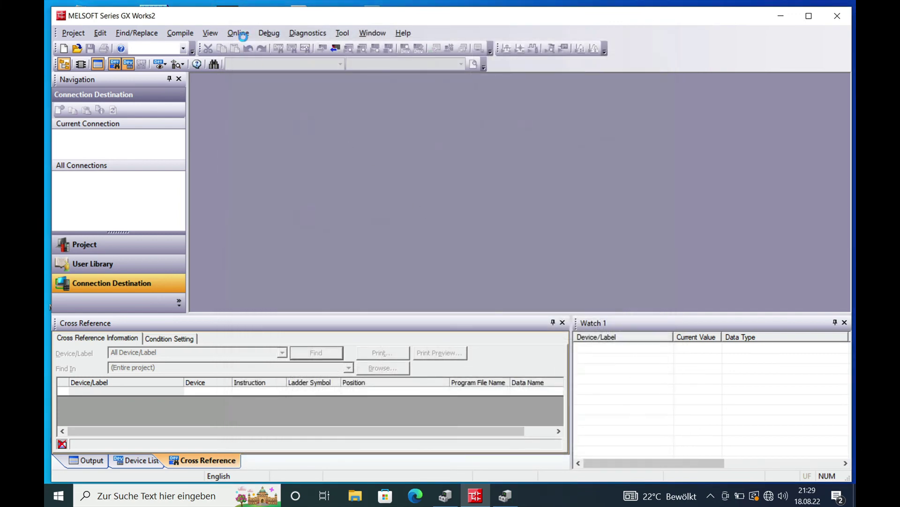